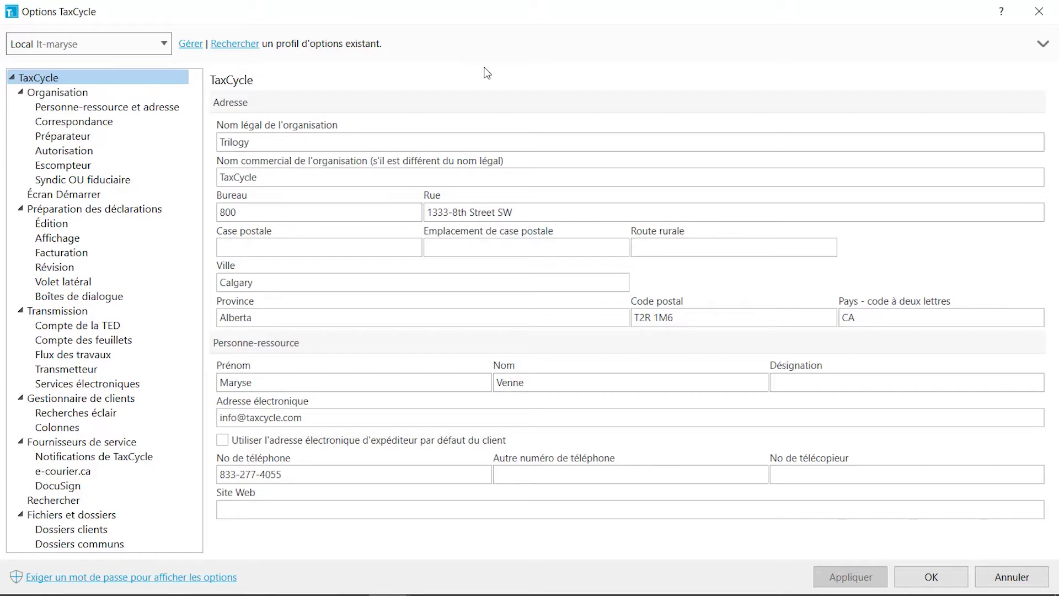
# Start a new options profile from the profile management area and choose the Documents folder as its storage location
pyautogui.click(193, 48)
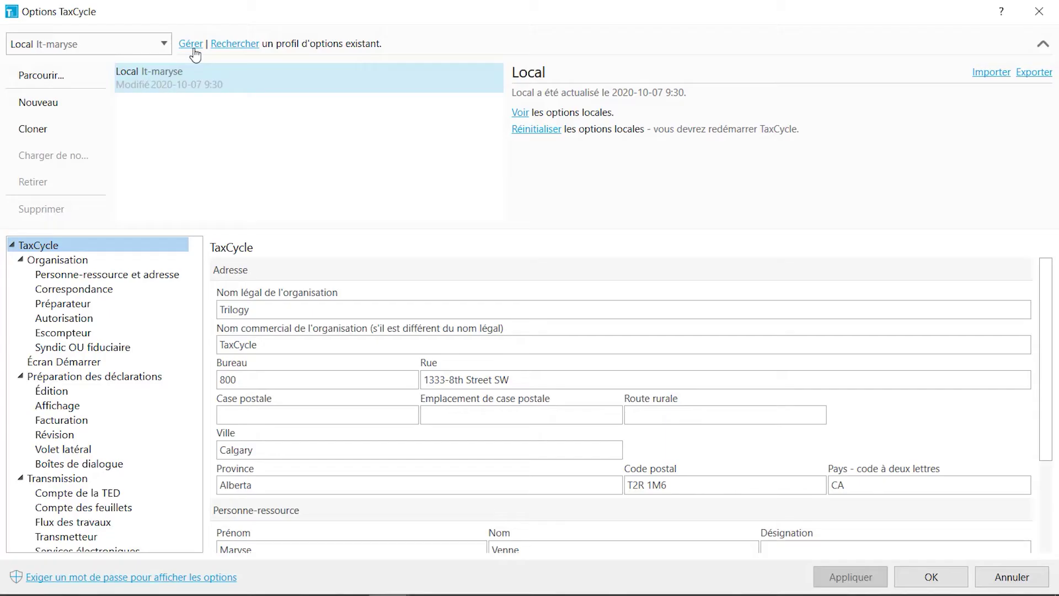
pyautogui.click(55, 103)
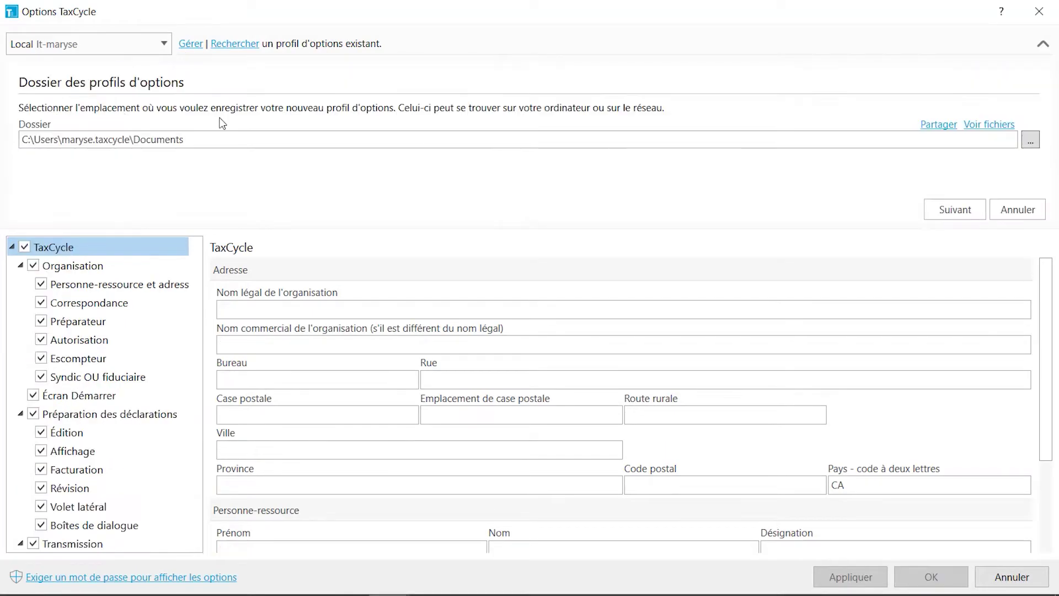
pyautogui.click(1032, 143)
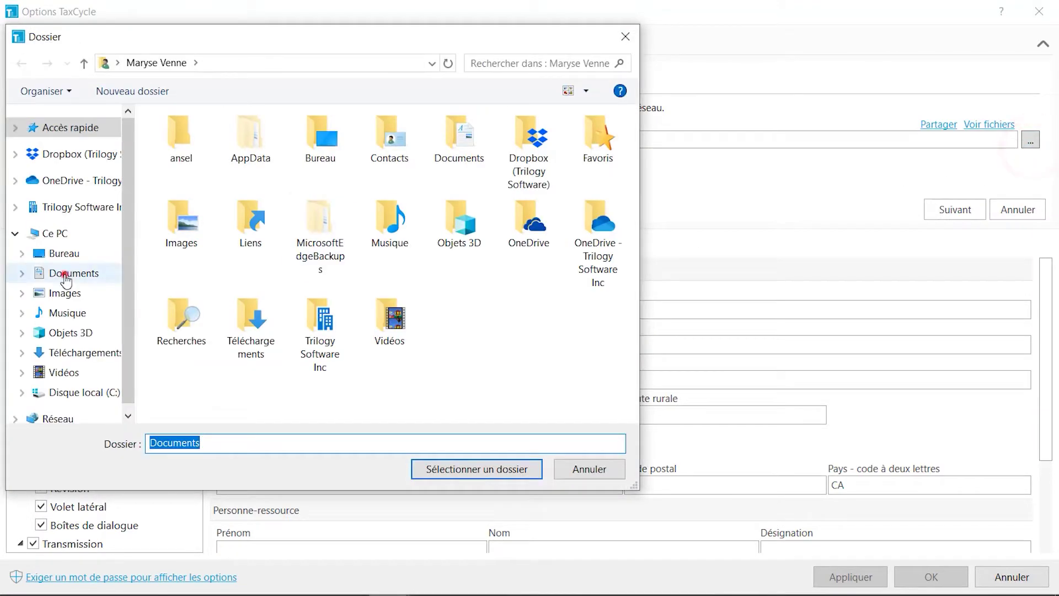
pyautogui.click(52, 274)
pyautogui.click(448, 472)
pyautogui.click(970, 215)
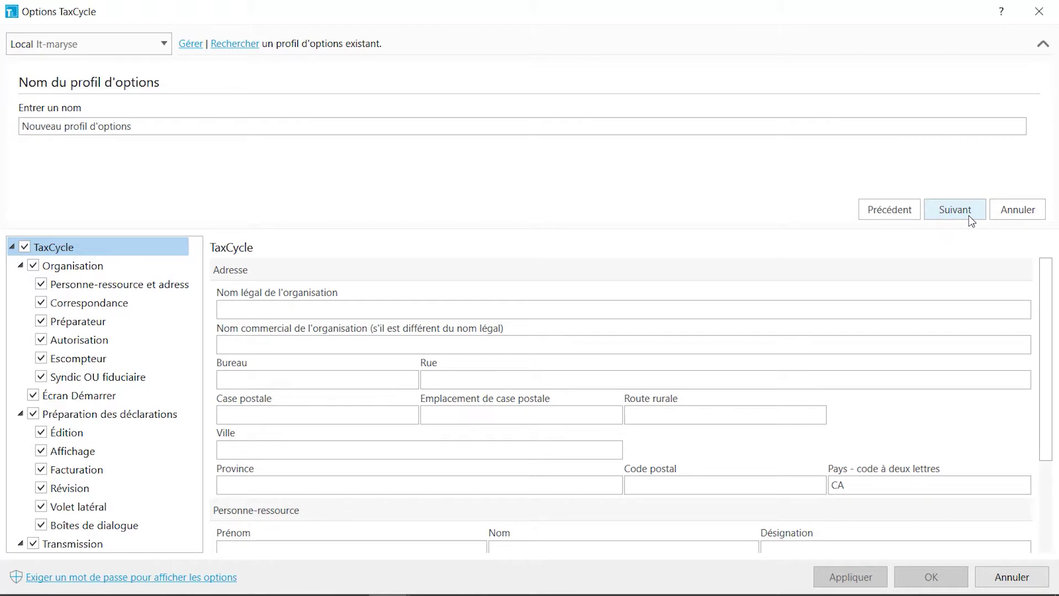
# Name the new options profile "Nouveau Profil" and continue to the selection of its option pages
pyautogui.tripleClick(52, 131)
pyautogui.write('Nouveau Prof')
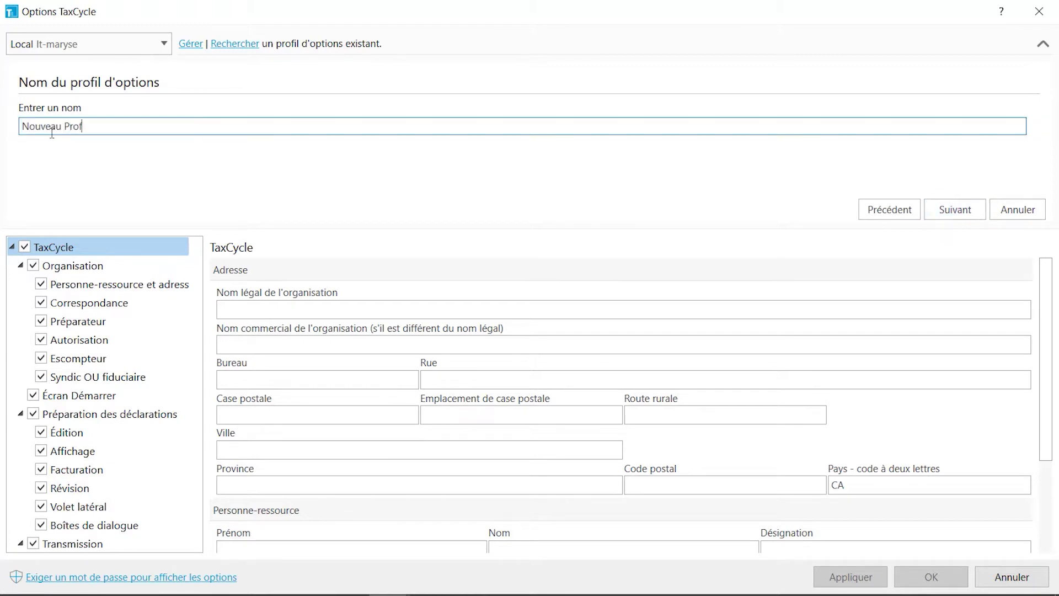
pyautogui.write('il')
pyautogui.click(943, 212)
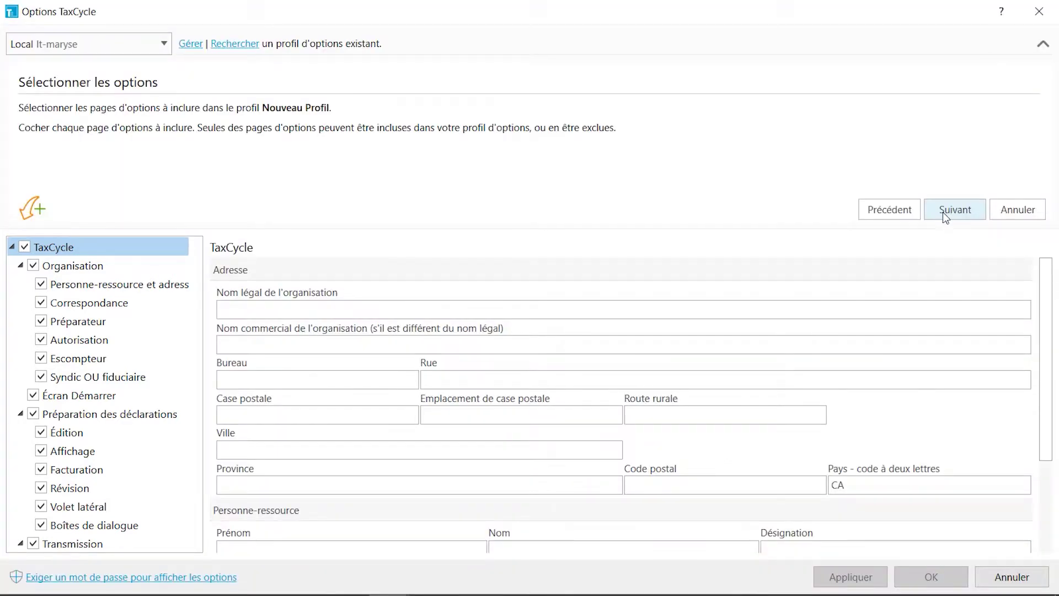
# Exclude the Préparateur, Édition and Affichage pages from the new profile
pyautogui.click(40, 321)
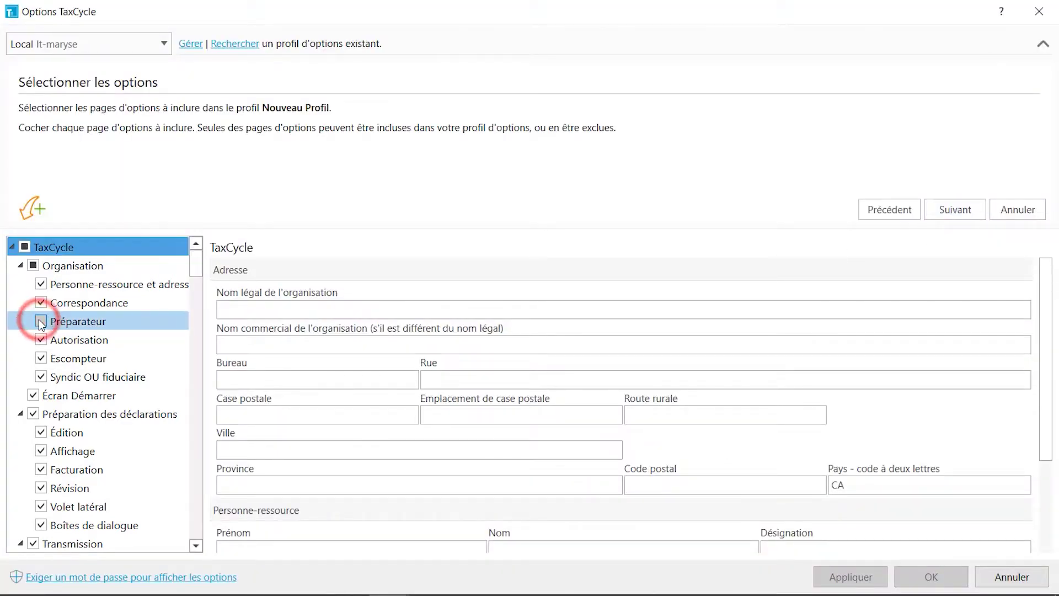
pyautogui.click(40, 433)
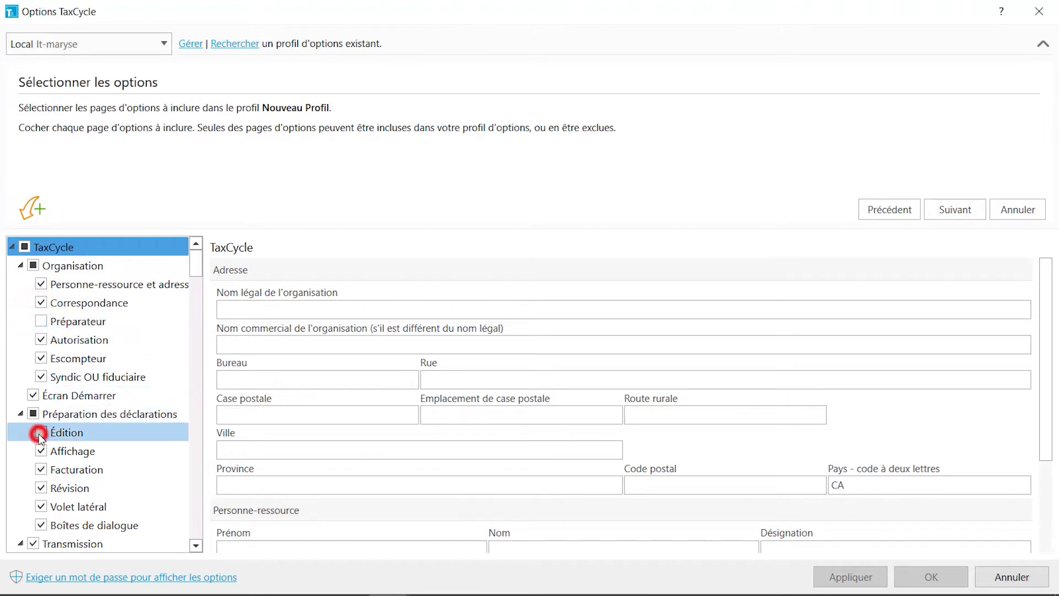
pyautogui.click(41, 450)
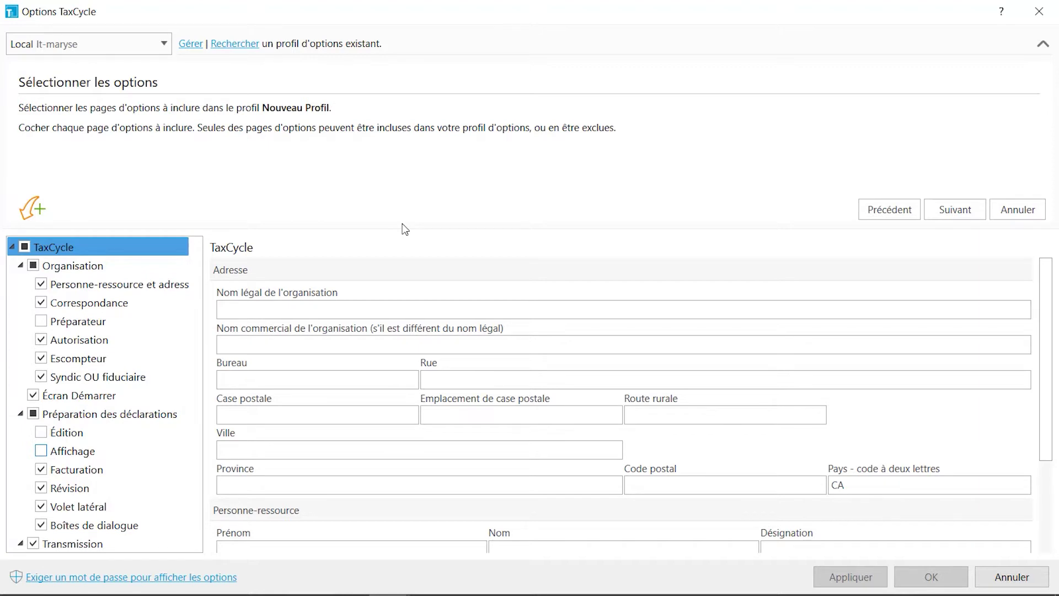
# On the Personne-ressource et adresse page, set the legal name to "Organisation XYZ" and enter the organisation's street, city, province and postal code
pyautogui.click(171, 286)
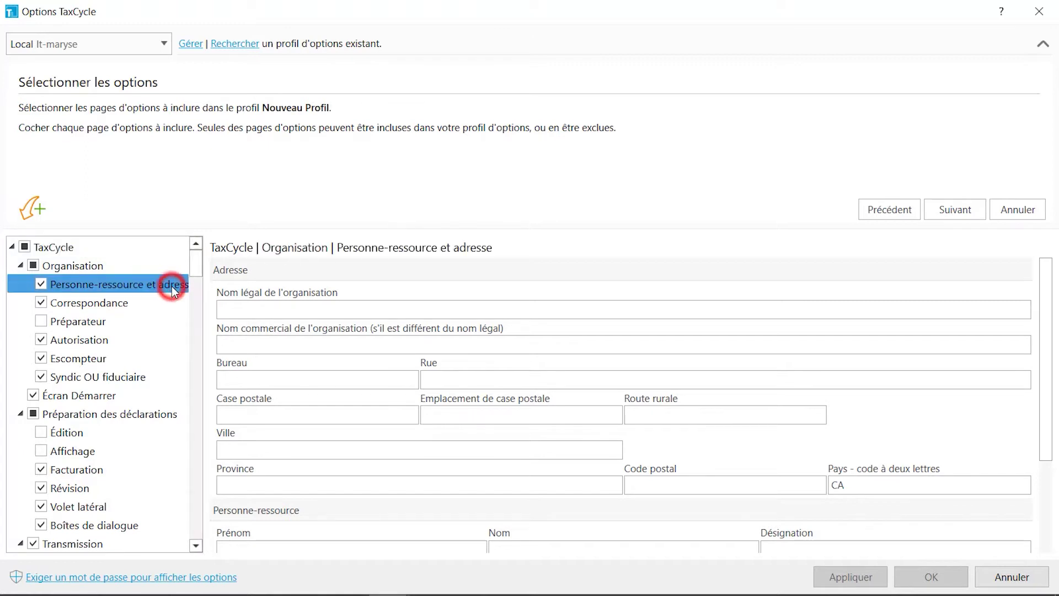
pyautogui.click(239, 309)
pyautogui.write('Organisation XYZ')
pyautogui.click(431, 380)
pyautogui.write('1 Rue A')
pyautogui.click(301, 450)
pyautogui.write('Montréal')
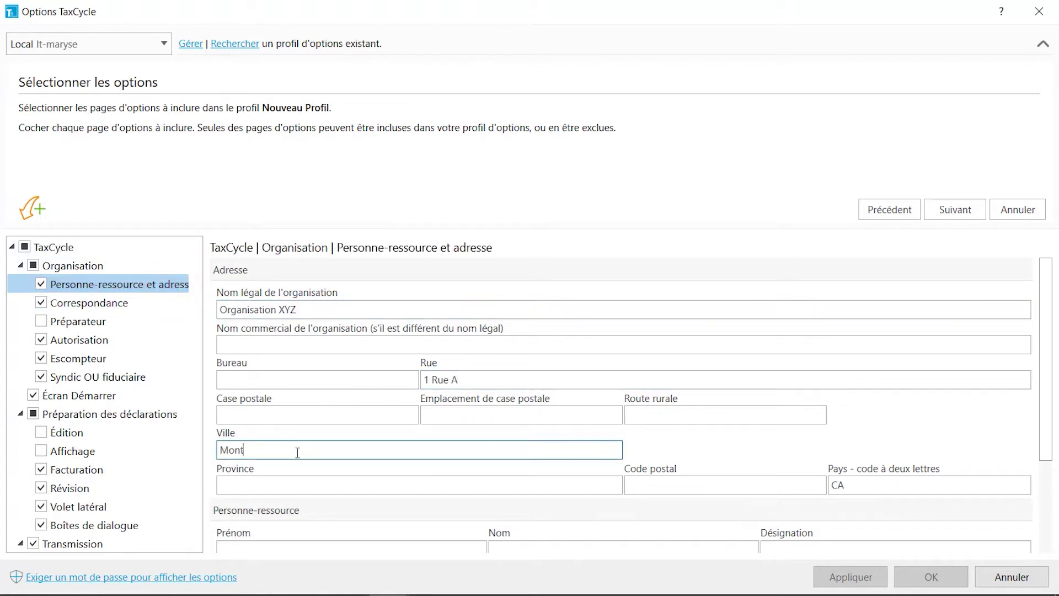
pyautogui.click(279, 487)
pyautogui.write('QC')
pyautogui.press('Tab')
pyautogui.write('H1H1H1')
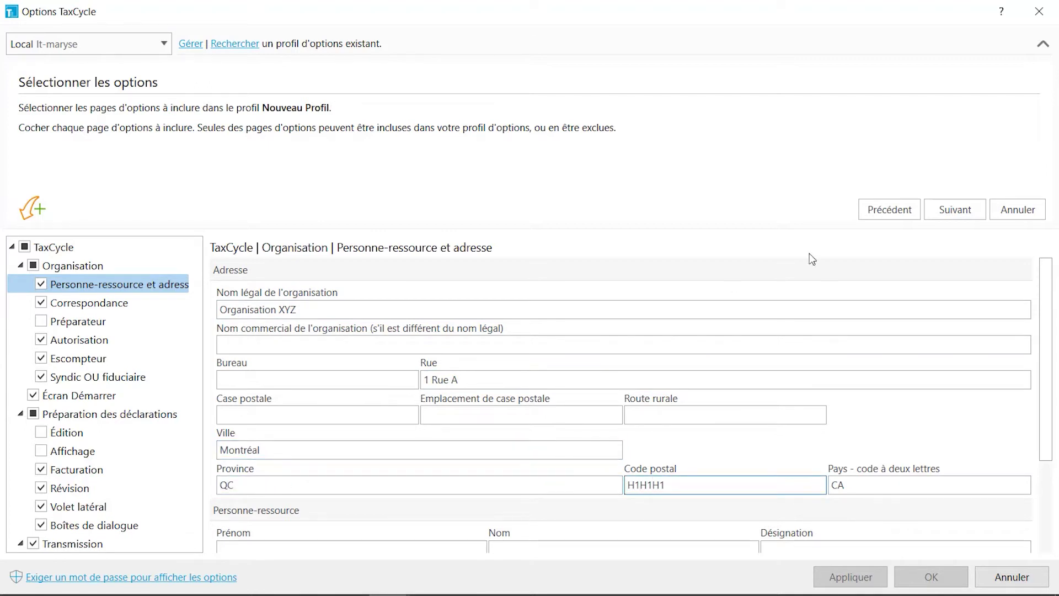
# Create the profile without generating the team-sharing e-mail, and select Nouveau Profil in the profile list
pyautogui.click(942, 211)
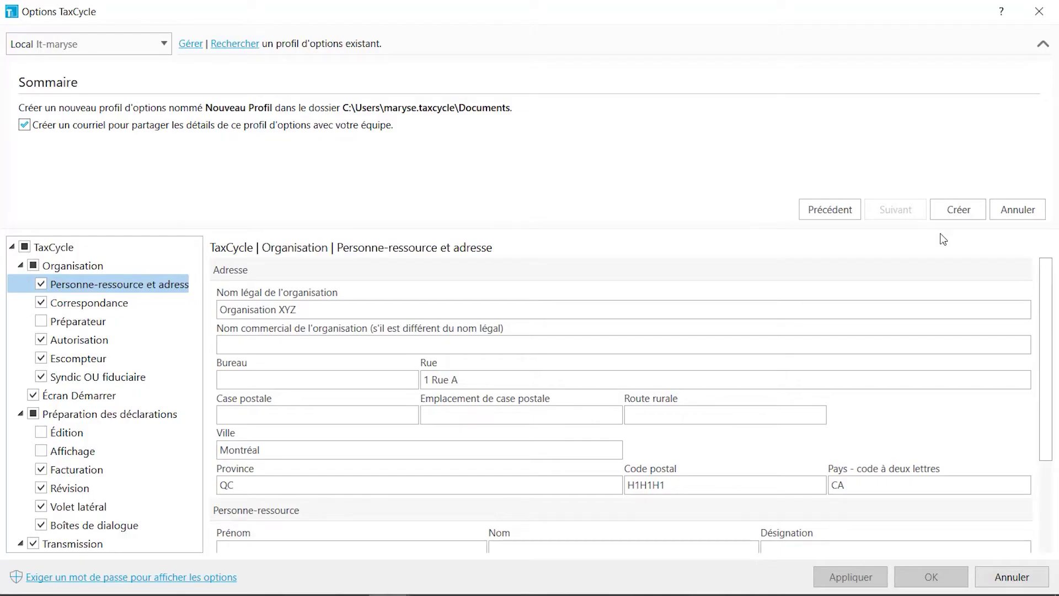
pyautogui.click(25, 125)
pyautogui.click(953, 212)
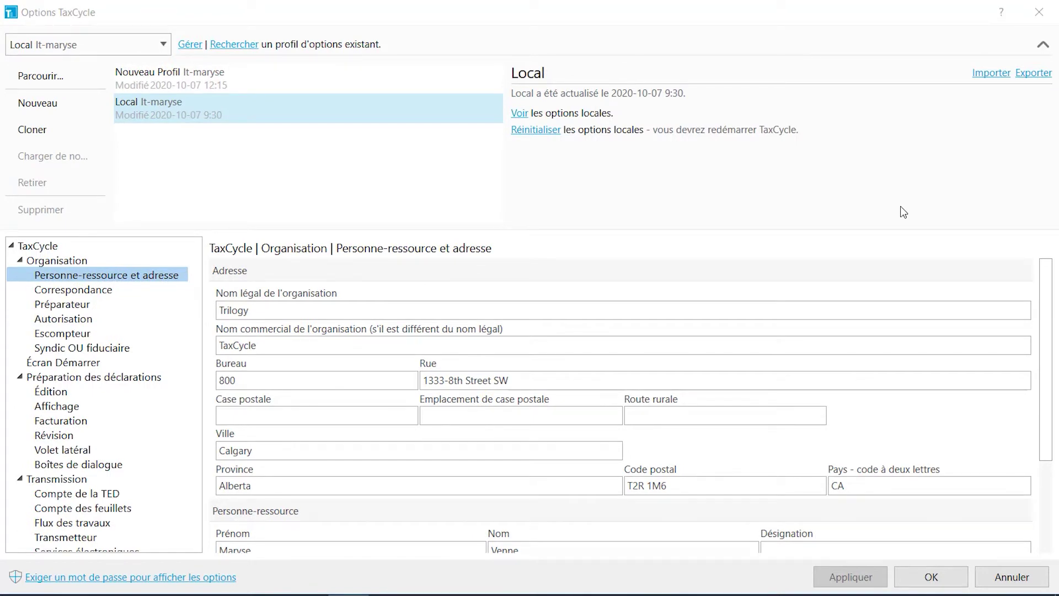
pyautogui.click(270, 89)
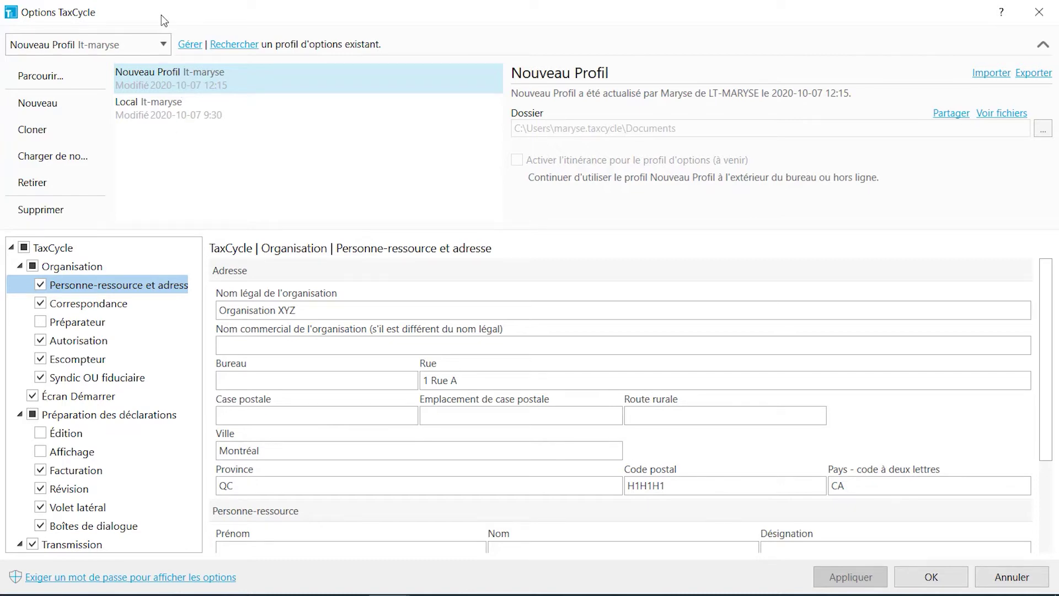
# Add Profil de Jean.zip from the Documents folder in File Explorer to the list of options profiles
pyautogui.moveTo(165, 20); pyautogui.dragTo(499, 28)
pyautogui.click(270, 205)
pyautogui.moveTo(271, 206); pyautogui.dragTo(522, 202)
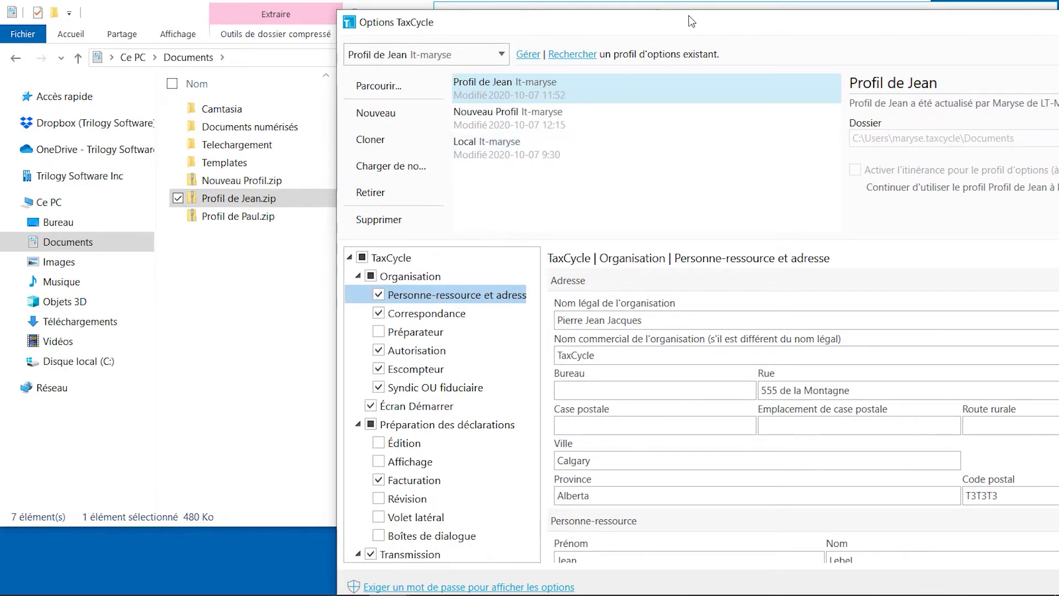
pyautogui.moveTo(691, 19); pyautogui.dragTo(353, 8)
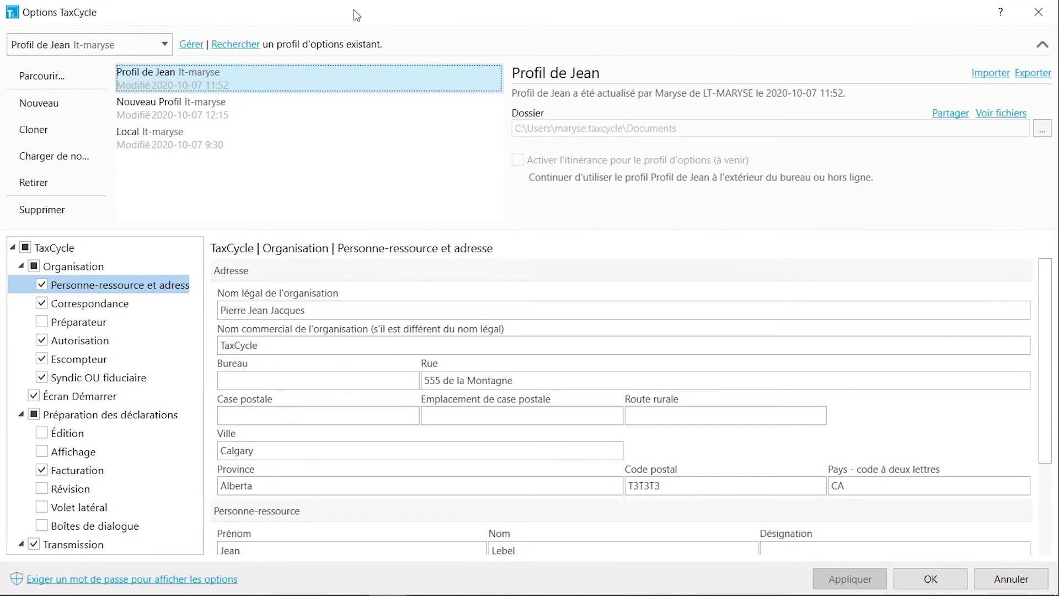
# Import the options from Profil de Paul.zip into Nouveau Profil
pyautogui.click(265, 108)
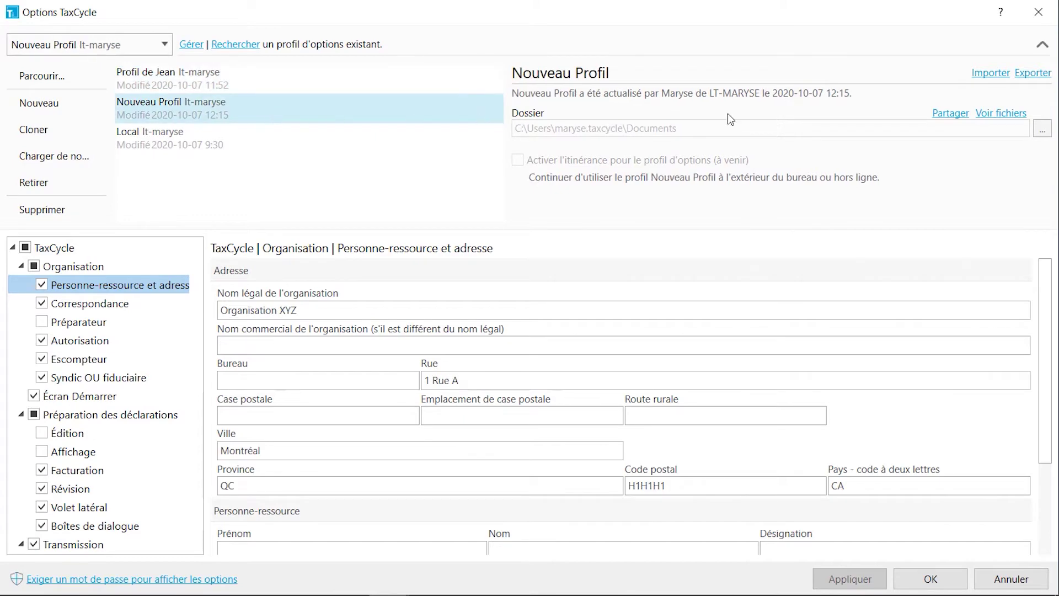
pyautogui.click(988, 74)
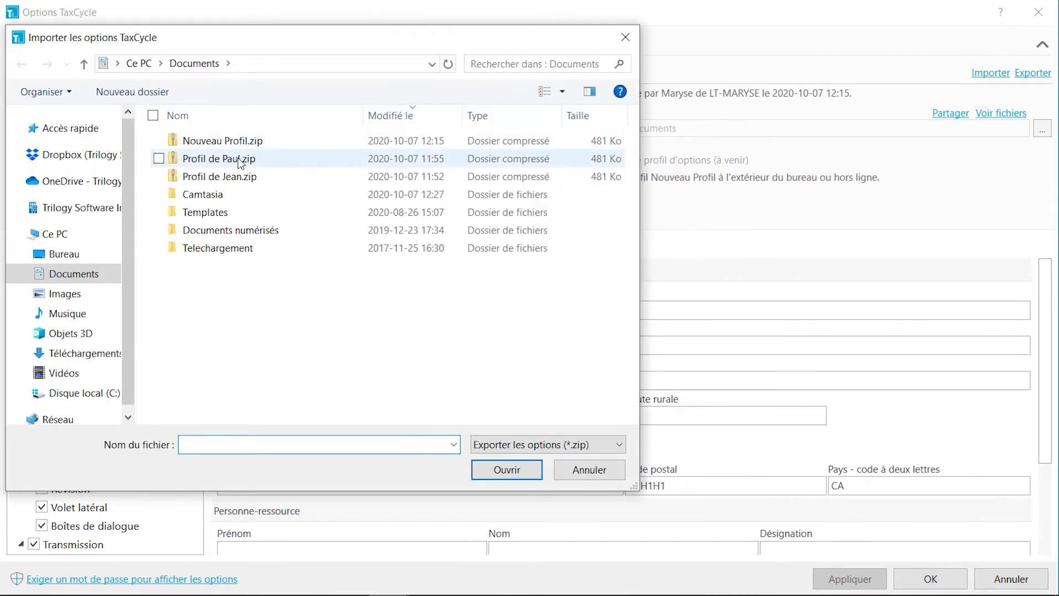
pyautogui.click(237, 159)
pyautogui.click(480, 468)
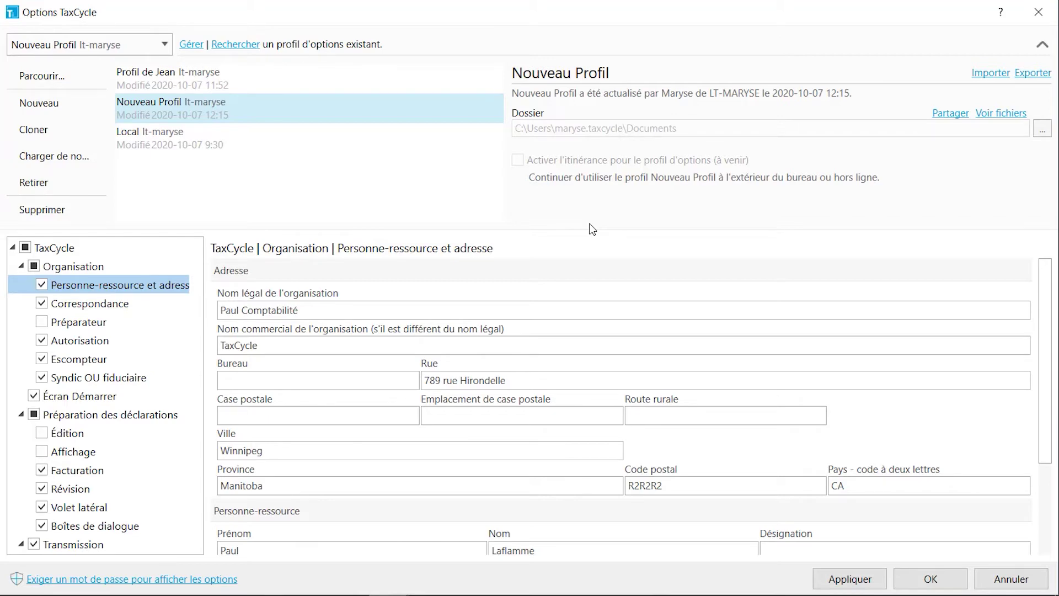
# Find and load the existing options profile Profil de Paul.zip, and unlock it for editing
pyautogui.click(243, 45)
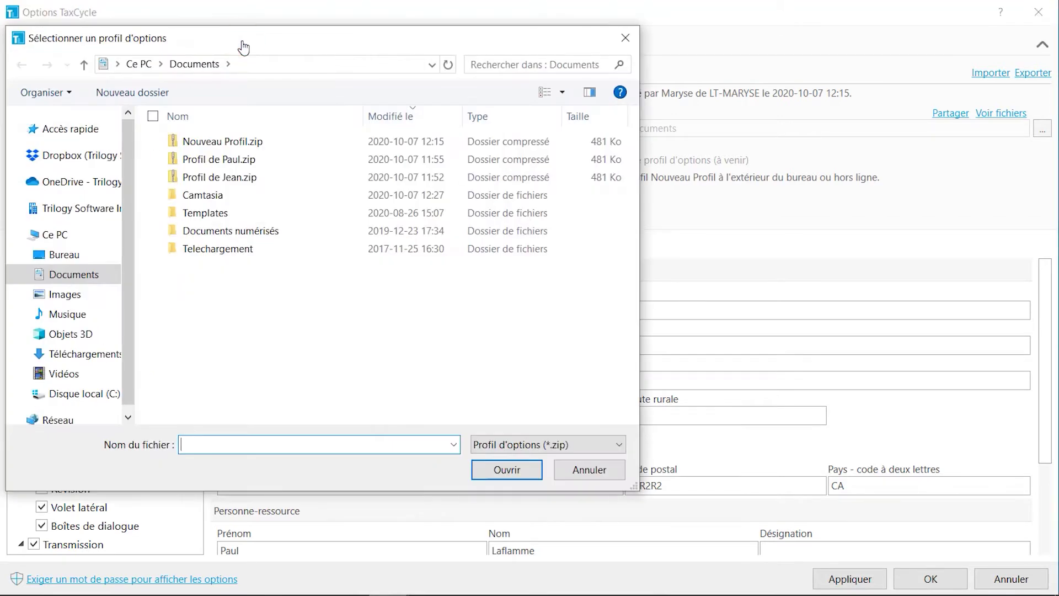
pyautogui.click(227, 159)
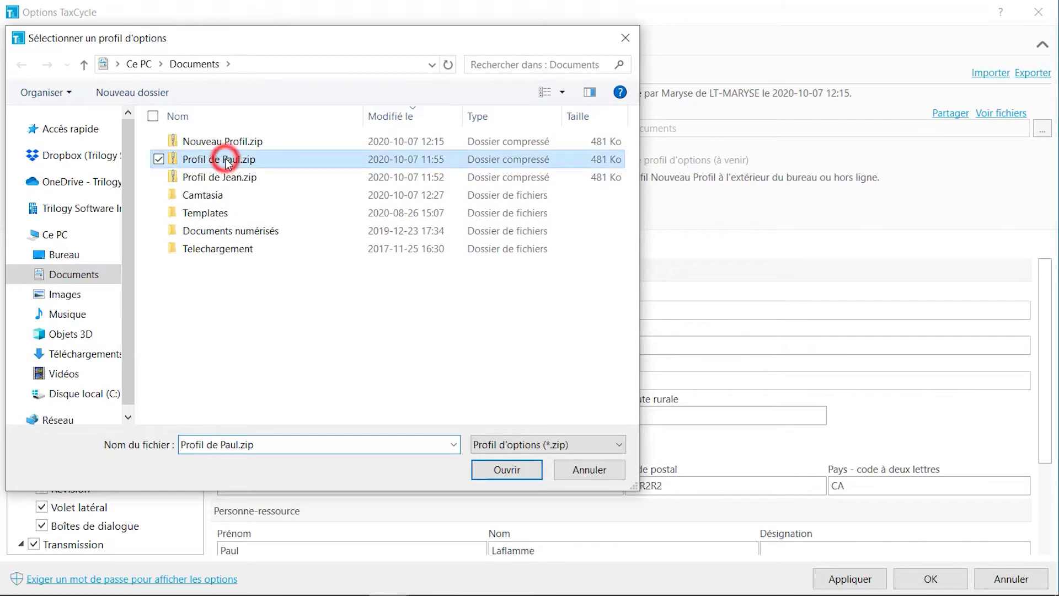
pyautogui.click(514, 467)
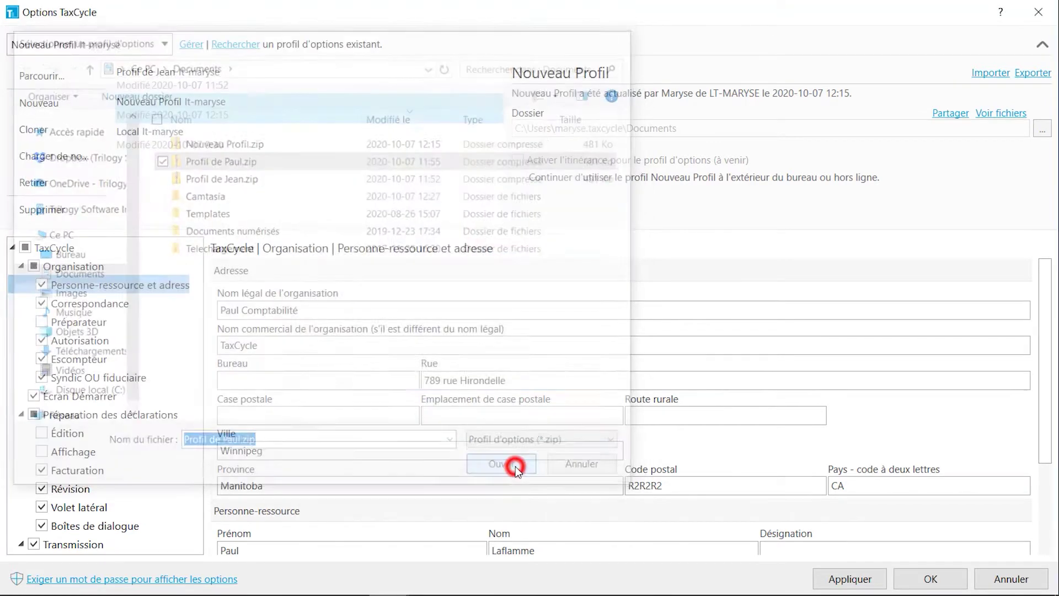
pyautogui.click(457, 365)
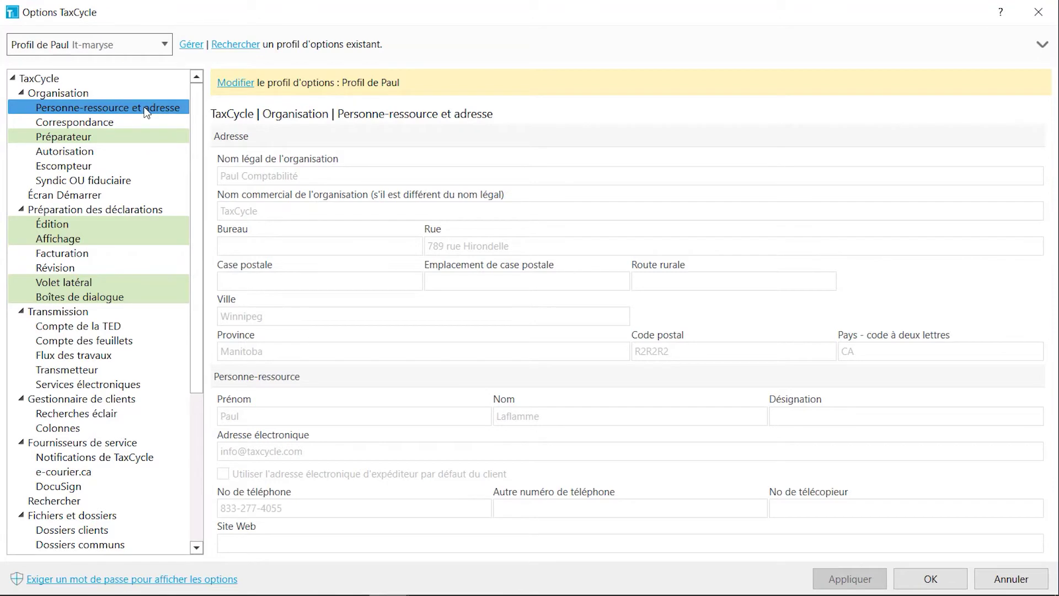
pyautogui.click(226, 84)
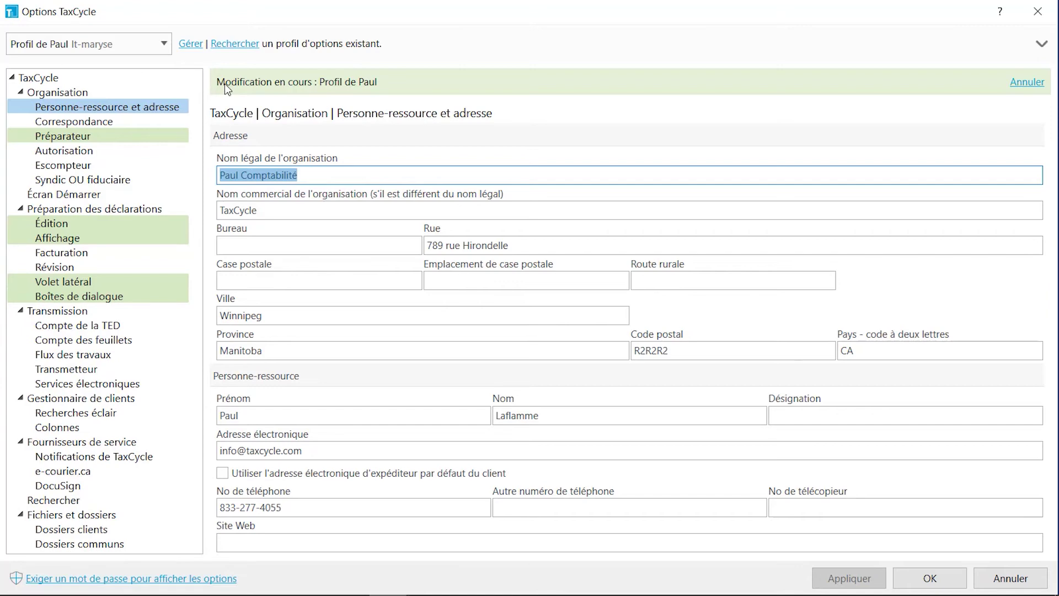
# Switch to File Explorer and give Profil de Jean.zip the Lecture seule attribute in its file properties
pyautogui.moveTo(230, 16); pyautogui.dragTo(574, 14)
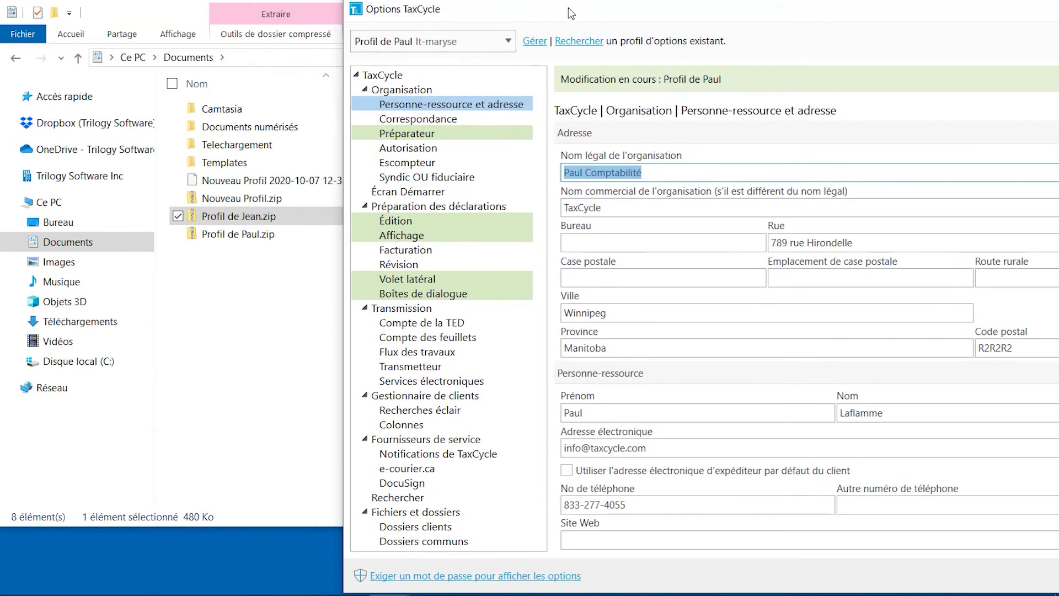
pyautogui.rightClick(264, 218)
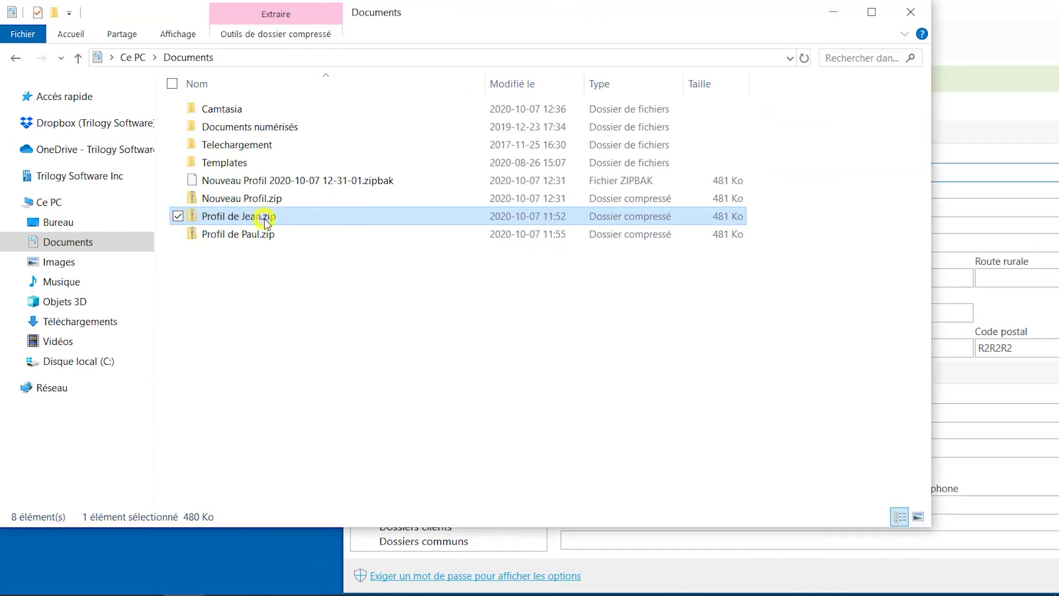
pyautogui.click(166, 579)
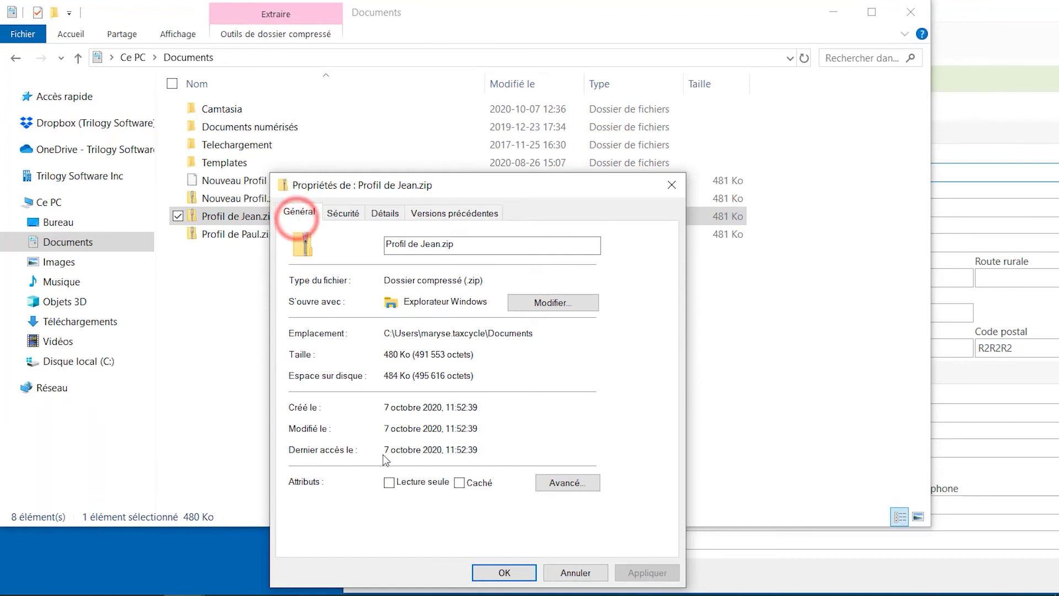
pyautogui.click(389, 483)
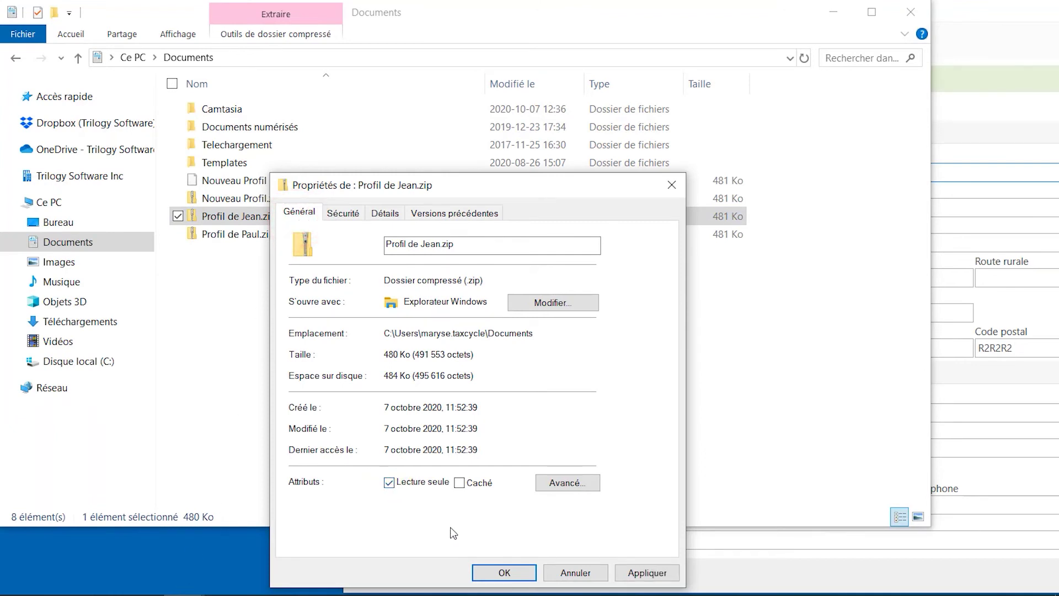
pyautogui.click(499, 572)
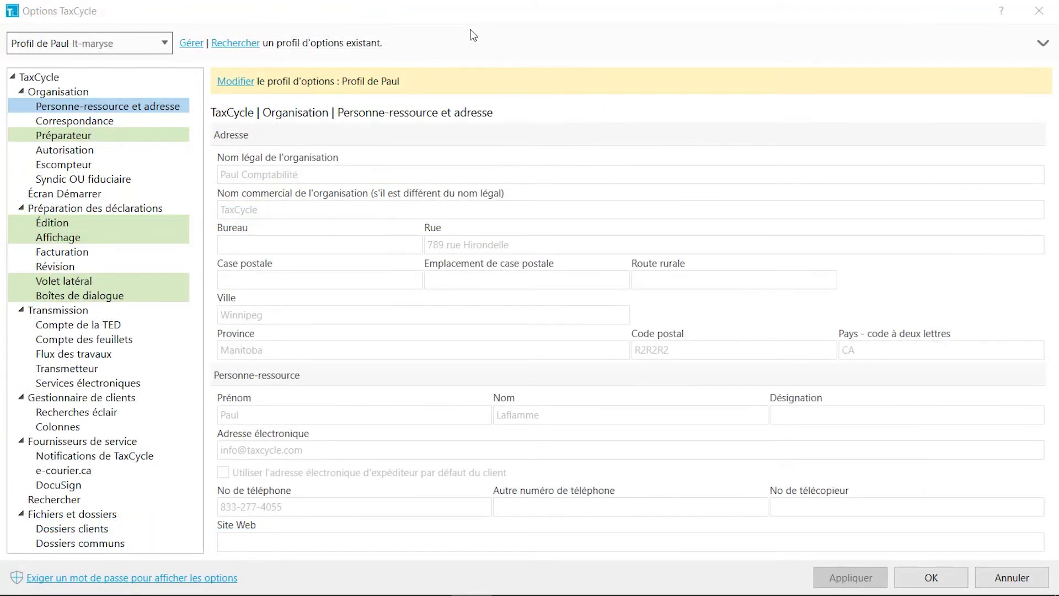
# Switch to the read-only Profil de Jean and enter the preparer's first and last name on the Préparateur page
pyautogui.click(166, 44)
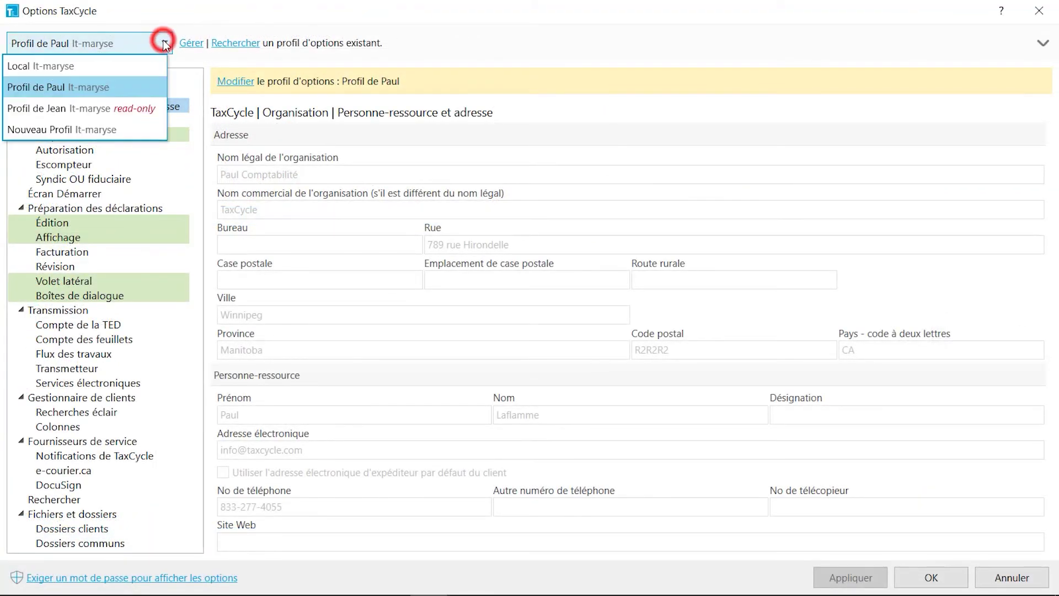
pyautogui.click(152, 108)
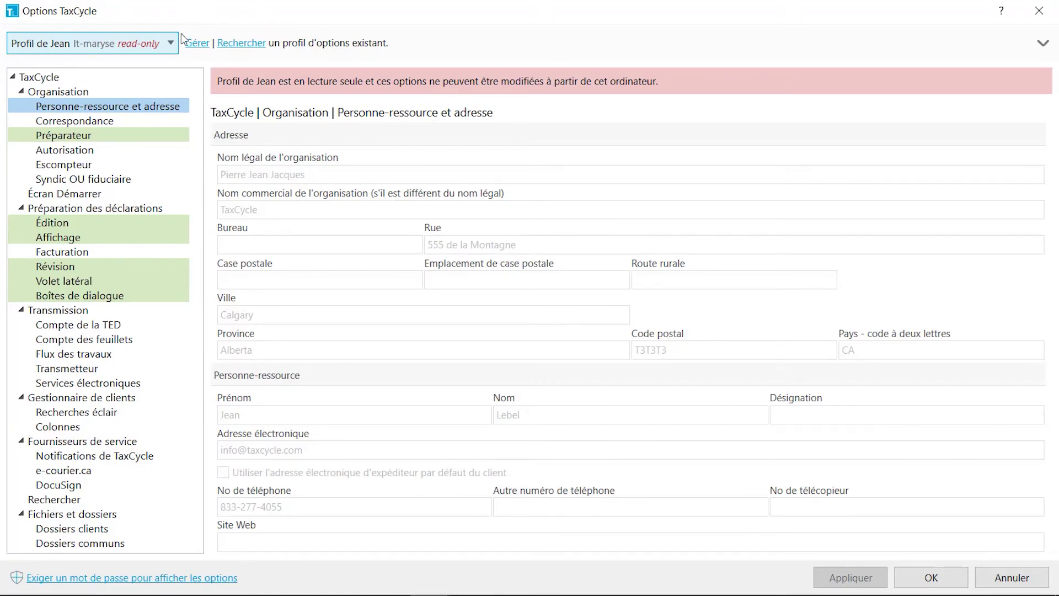
pyautogui.click(121, 135)
pyautogui.doubleClick(273, 142)
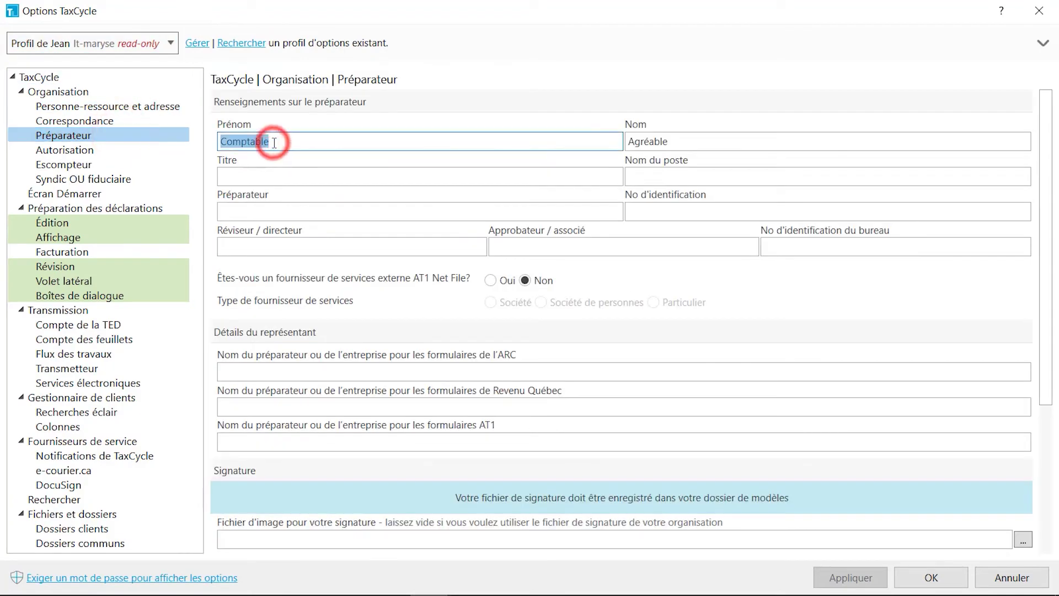
pyautogui.write('Maryse')
pyautogui.press('Tab')
pyautogui.write('Ve')
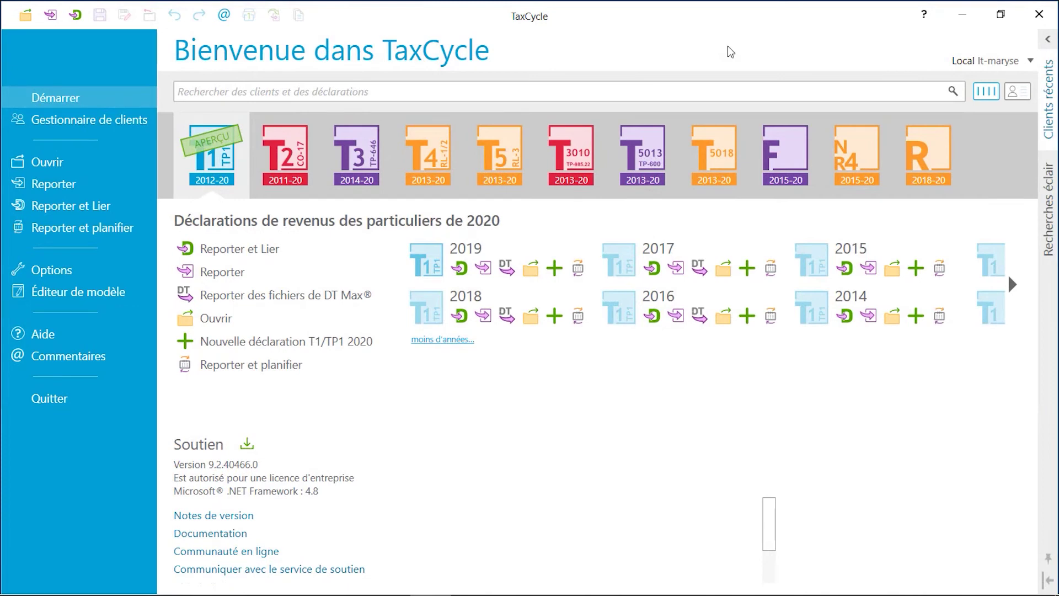
# Turn on always asking for an options profile at startup and switch the active profile to Nouveau Profil
pyautogui.click(1030, 61)
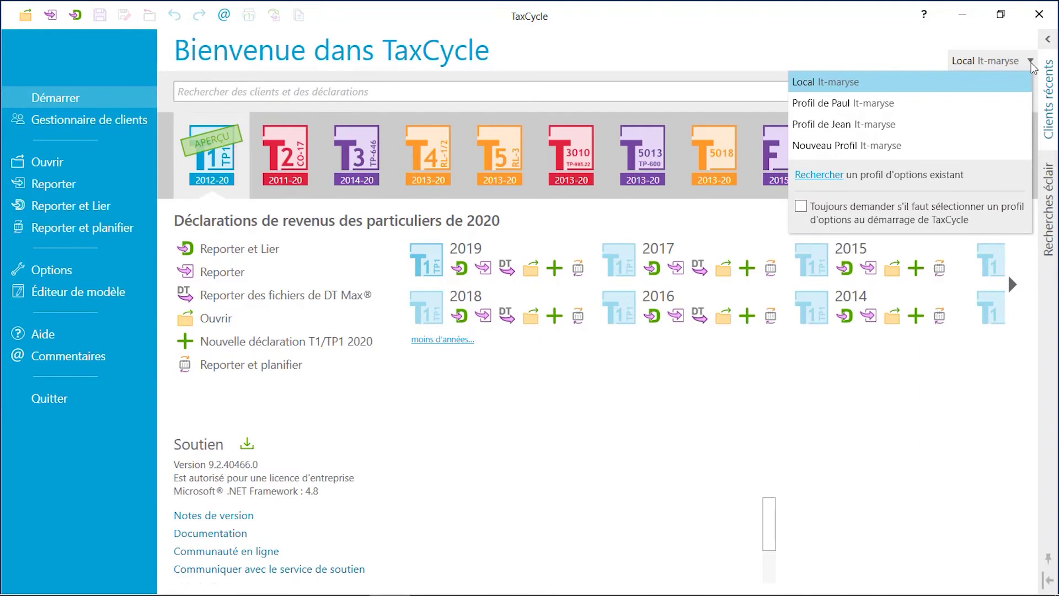
pyautogui.click(801, 207)
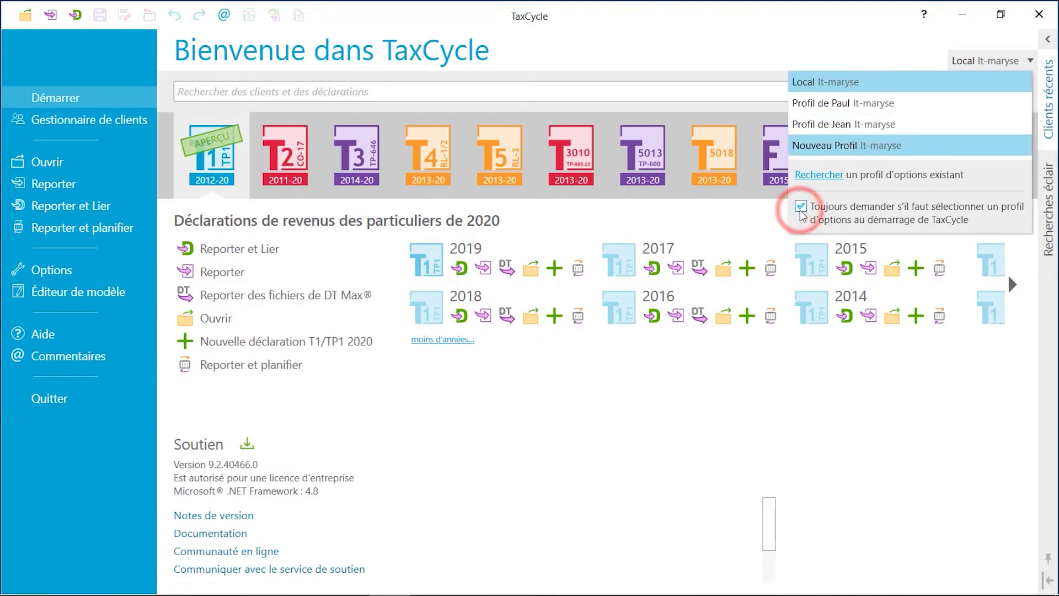
pyautogui.press('Return')
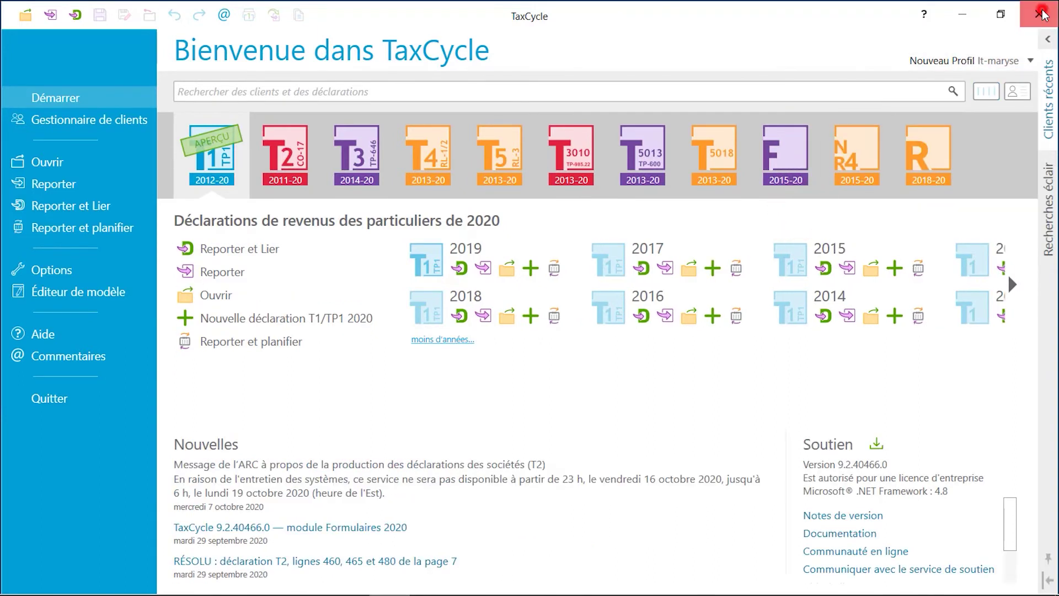
# Restart TaxCycle and choose the Local options profile at startup
pyautogui.click(1041, 13)
pyautogui.doubleClick(343, 168)
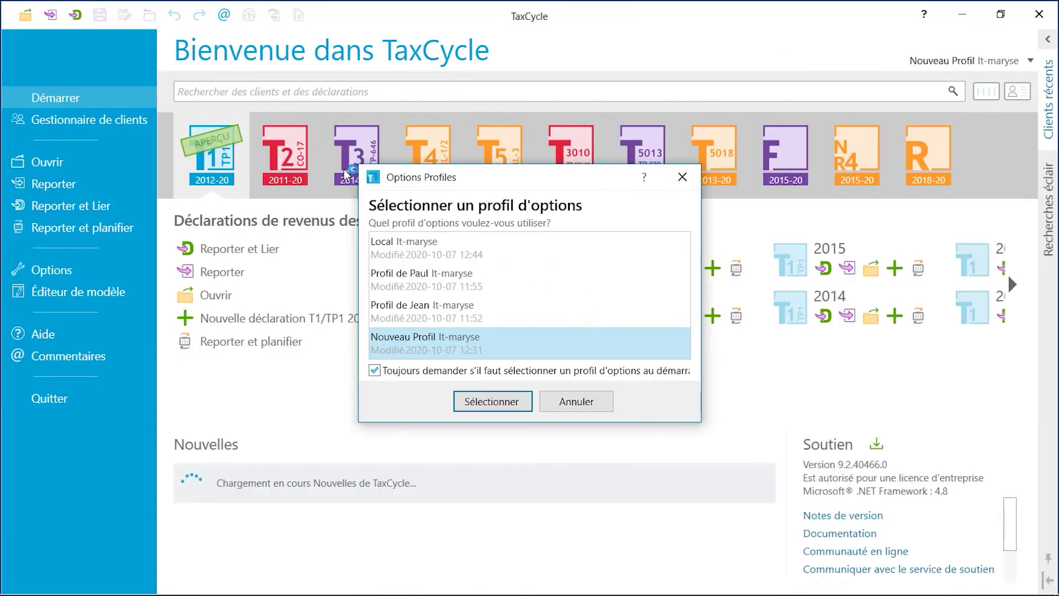
pyautogui.click(428, 246)
pyautogui.click(481, 400)
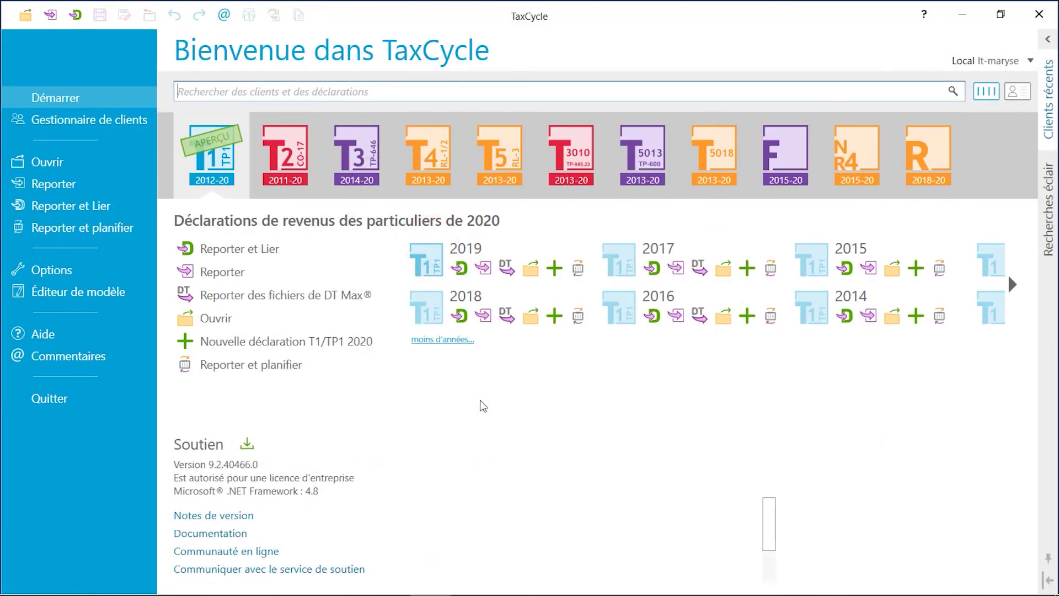